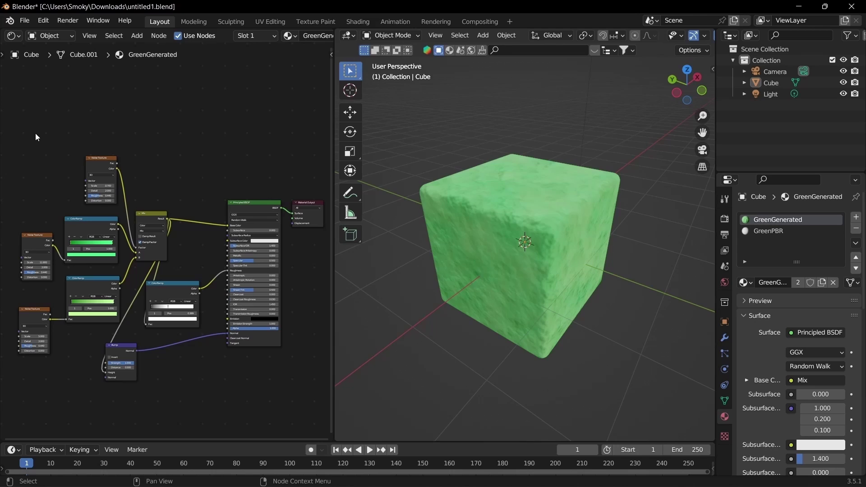
Frame the material's Principled BSDF, ColorRamp and Bump nodes in the Shader Editor
left_click_drag(10, 129, 254, 427)
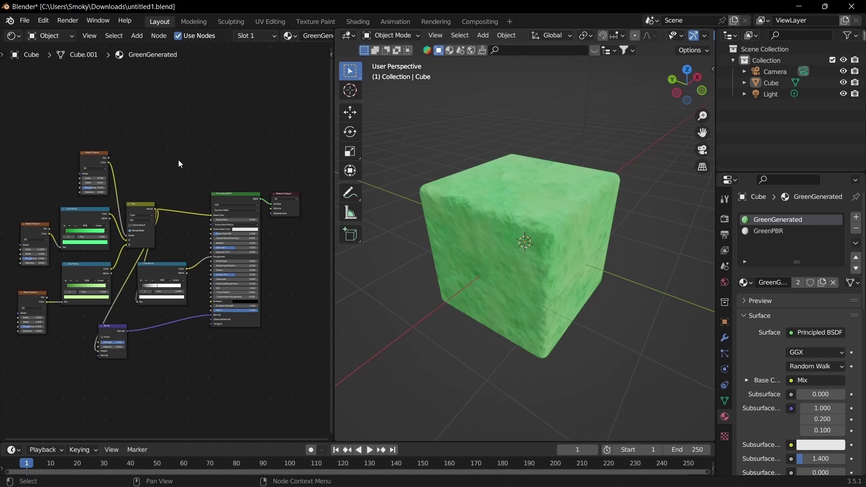
scroll(178, 160, "up", 3)
scroll(181, 163, "up", 3)
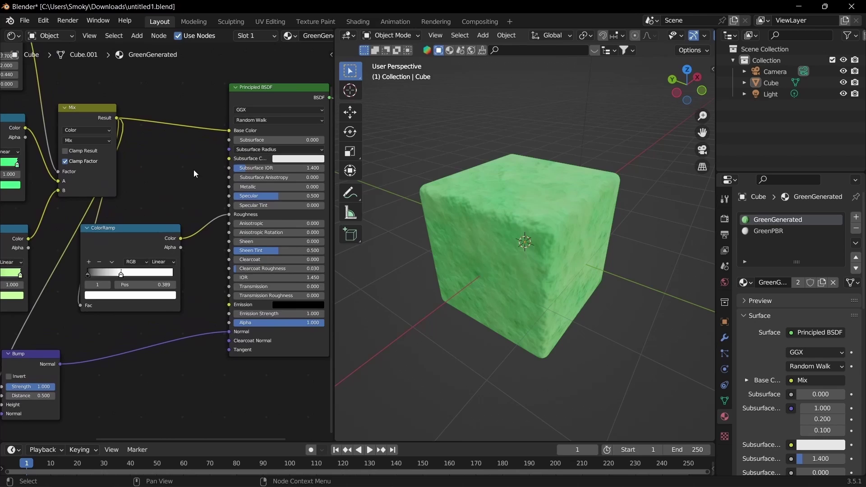
left_click(275, 127)
left_click(216, 98)
scroll(200, 149, "up", 1)
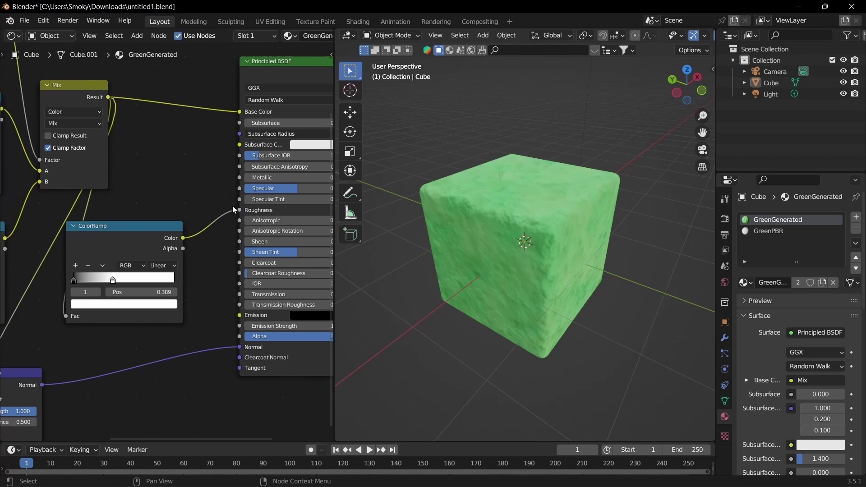
middle_click_drag(190, 167, 173, 237)
scroll(173, 237, "down", 6)
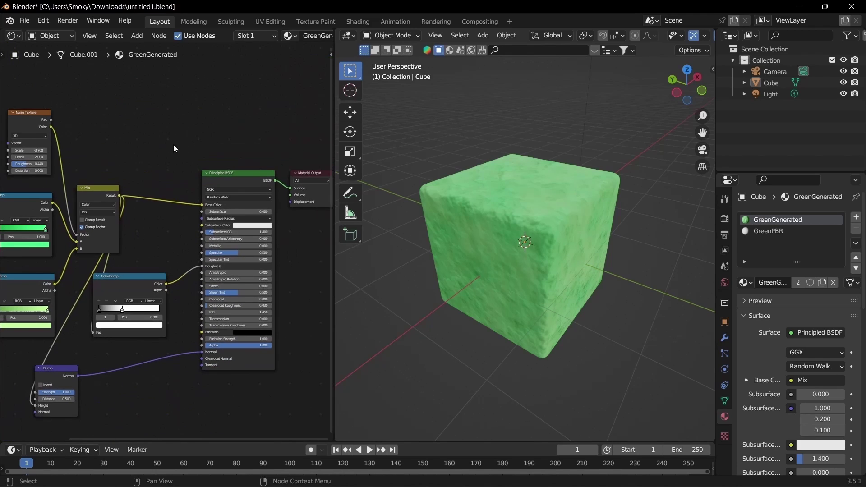
middle_click_drag(176, 117, 172, 203)
middle_click_drag(178, 155, 174, 224)
scroll(174, 221, "up", 2)
middle_click_drag(163, 267, 168, 38)
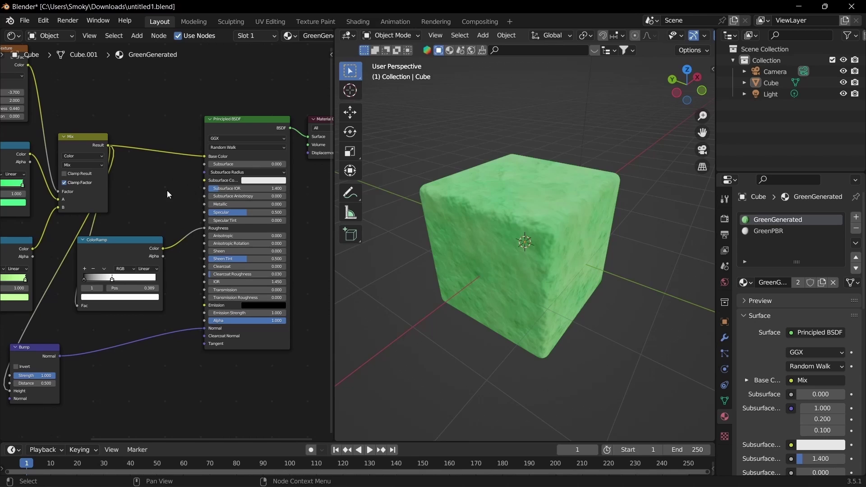
scroll(190, 251, "up", 10, "shift")
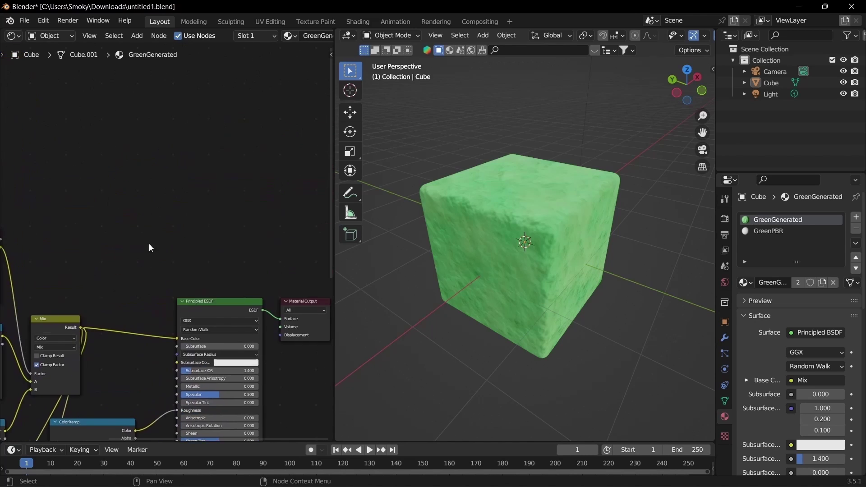
Add an Image Texture node with a new image named Cube_Color
key("shift+a")
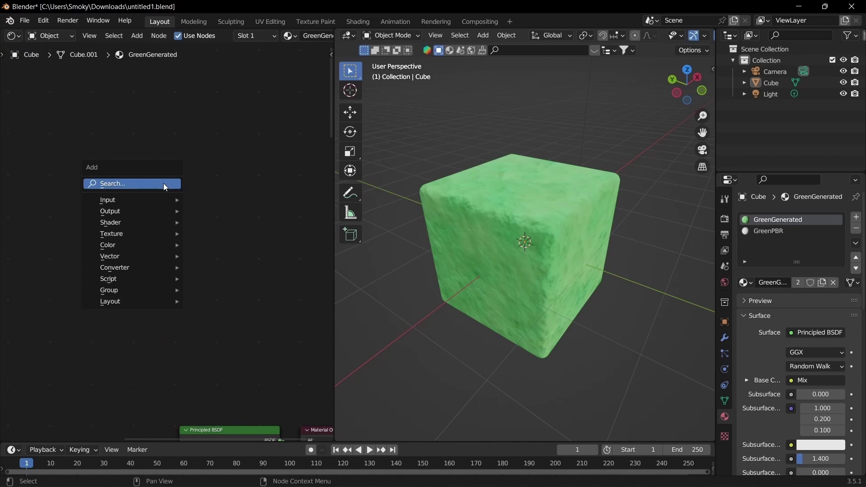
left_click(163, 184)
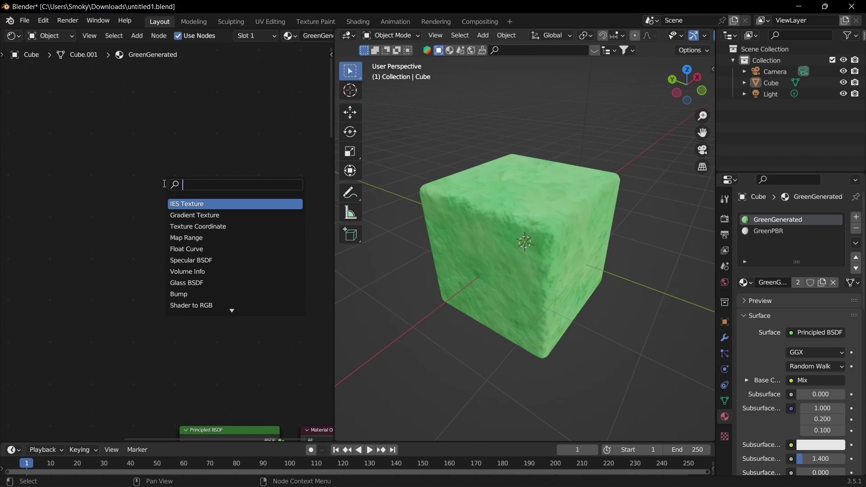
type("image")
key("Return")
left_click(170, 177)
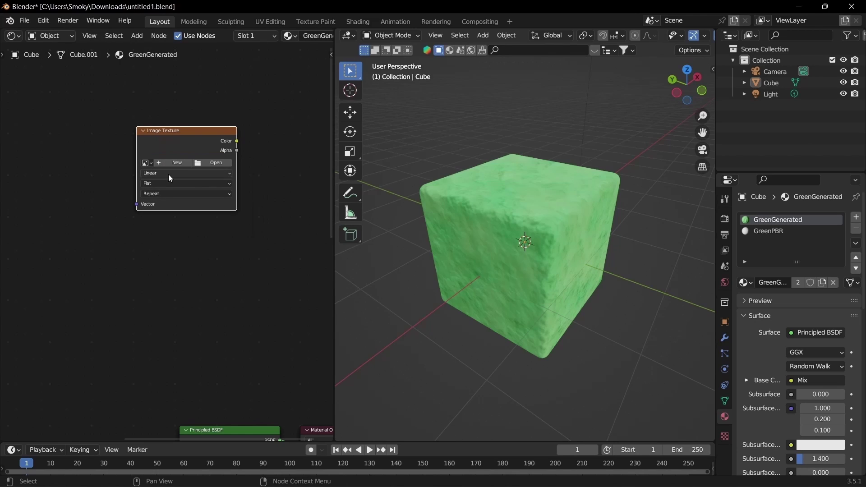
left_click(166, 161)
left_click(173, 180)
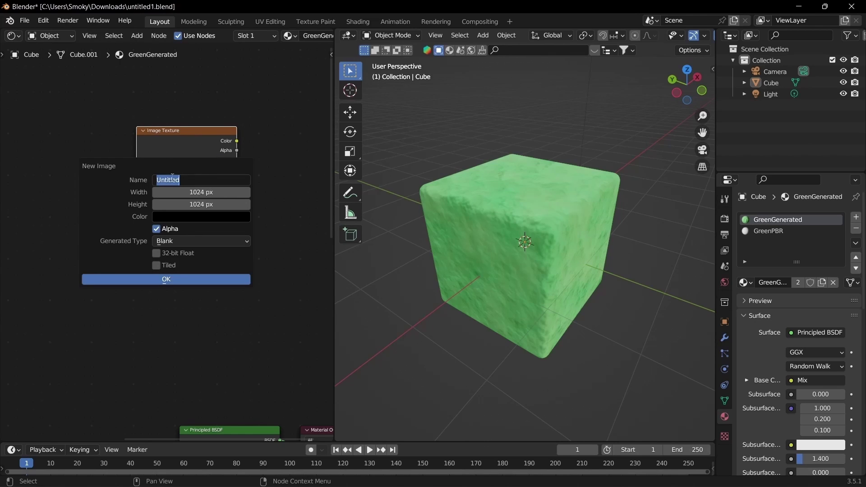
type("Cube_Color")
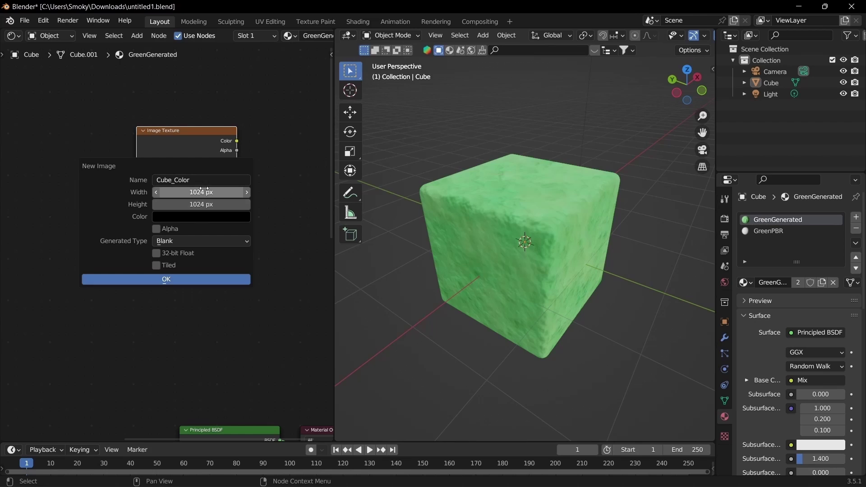
left_click(153, 278)
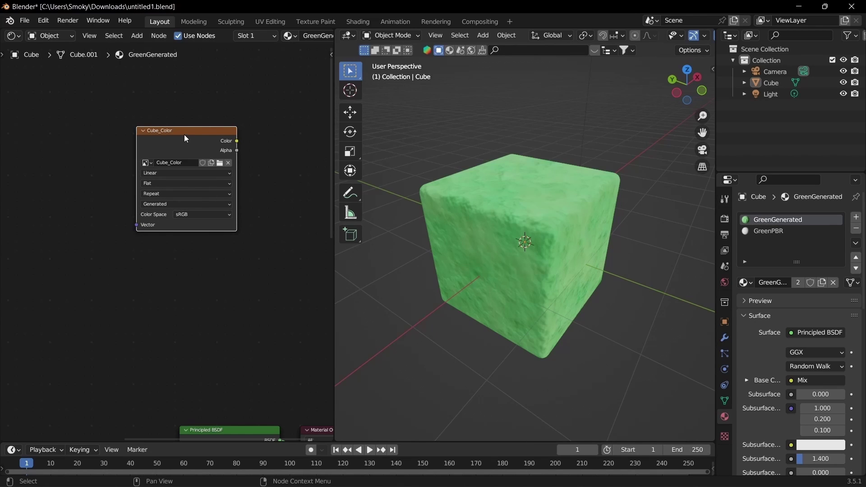
left_click_drag(184, 136, 188, 118)
Duplicate it into a second texture node with a new Non-Color image, Cube_Roughness
key("shift+d")
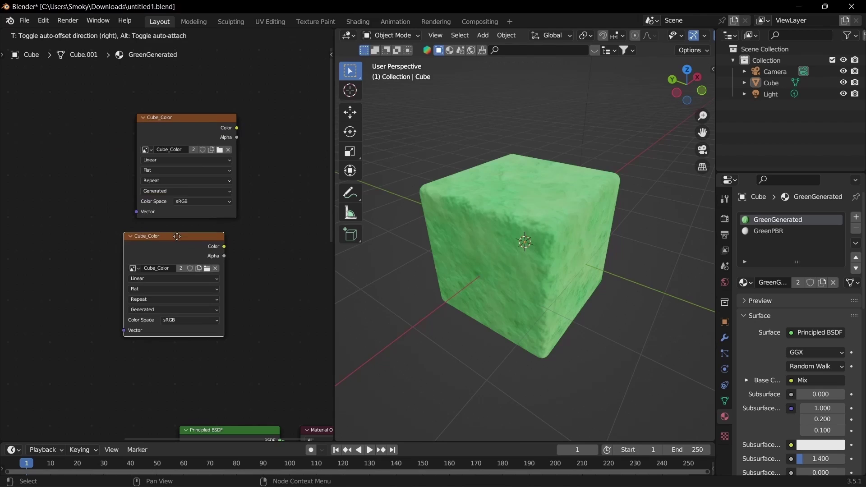
left_click(181, 230)
left_click_drag(114, 145, 174, 230)
left_click_drag(174, 230, 180, 135)
left_click(122, 168)
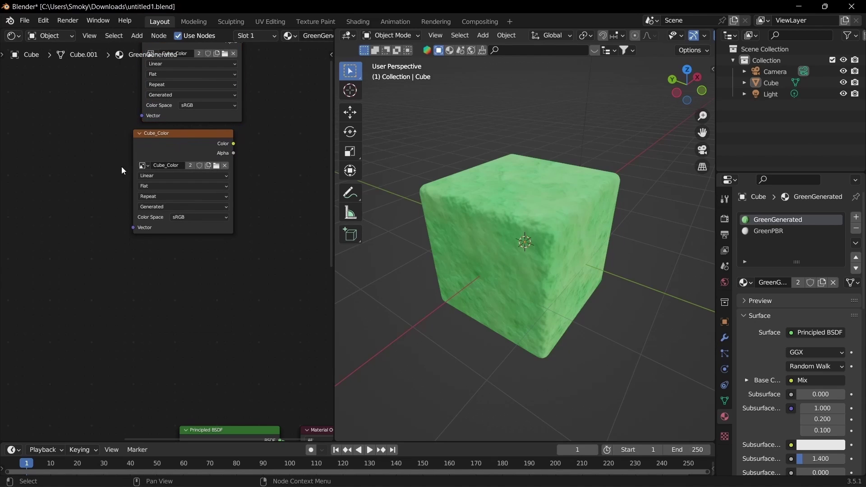
left_click(224, 166)
left_click(180, 165)
left_click(192, 184)
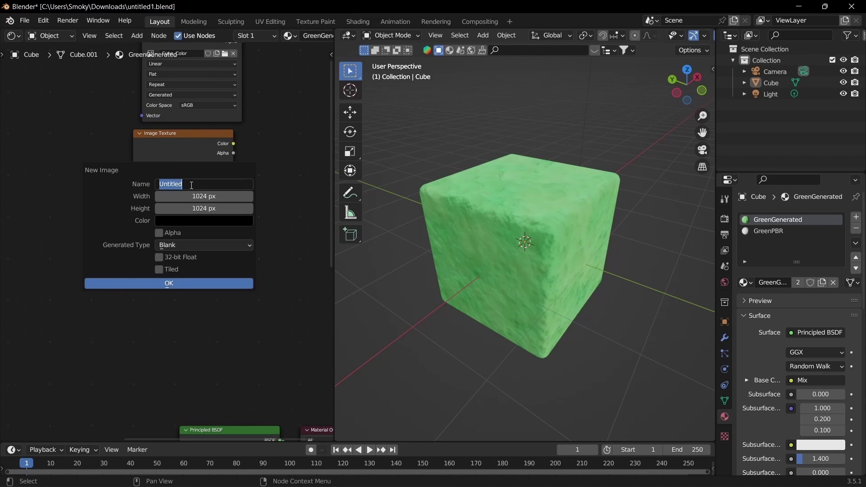
type("Cube_Roughnes")
key("Return")
key("Return")
left_click(194, 217)
left_click(188, 272)
left_click(172, 145)
Duplicate again into a third node with a new Non-Color image, Cube_Normal
key("shift+d")
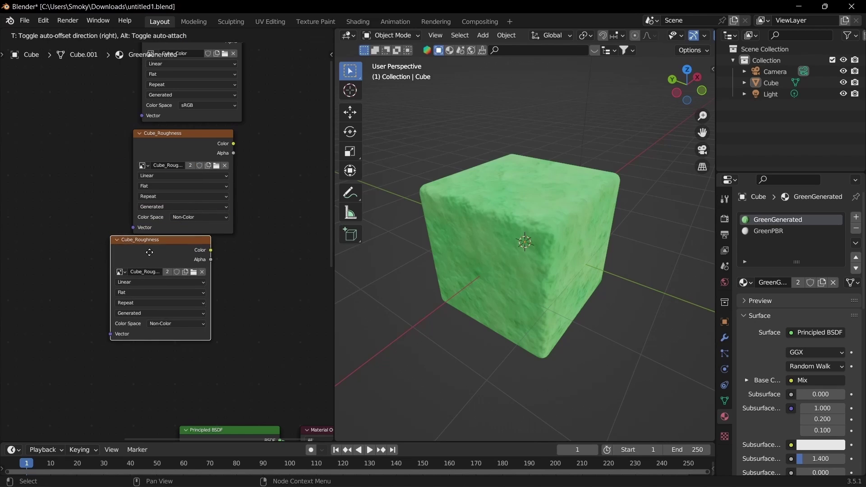
left_click(168, 257)
left_click(221, 278)
left_click(148, 277)
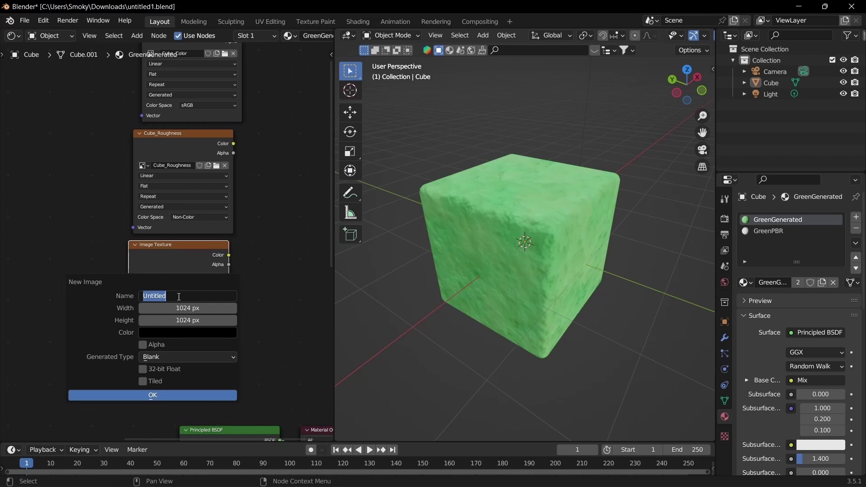
type("Cube_Normal")
key("Return")
left_click(174, 328)
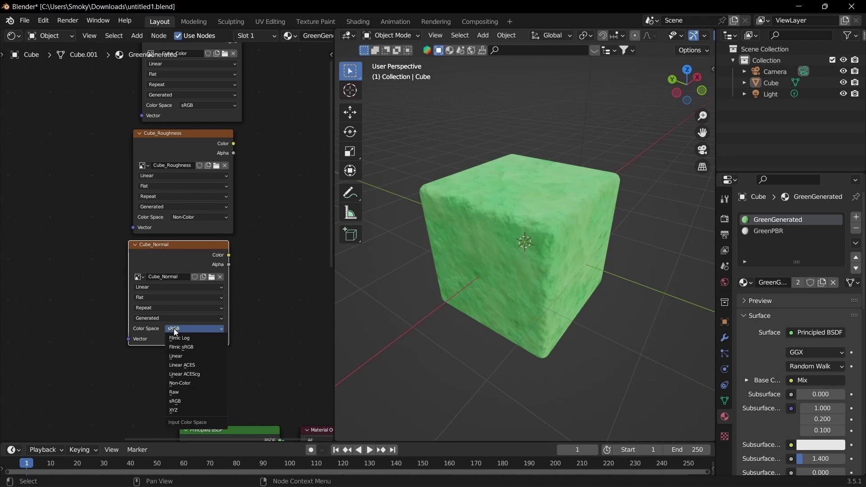
left_click(182, 382)
left_click(85, 286)
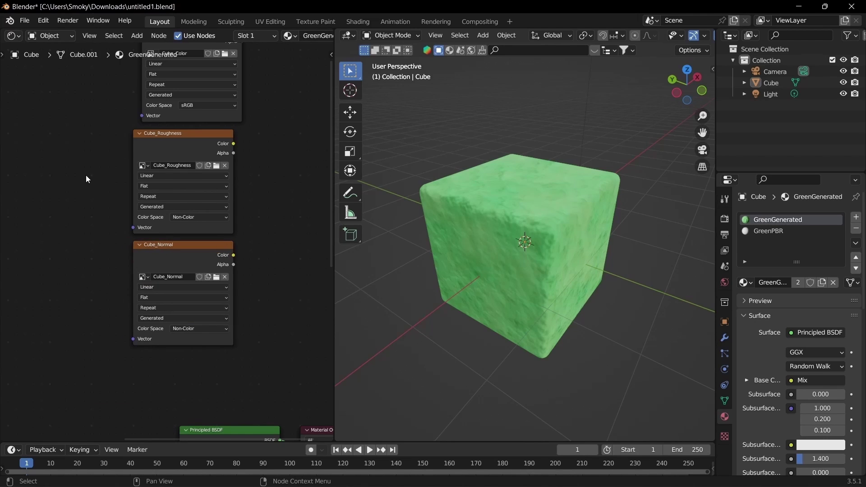
Select the Cube_Color node and keep Cycles as the render engine
scroll(78, 169, "down", 2)
middle_click_drag(74, 167, 80, 216)
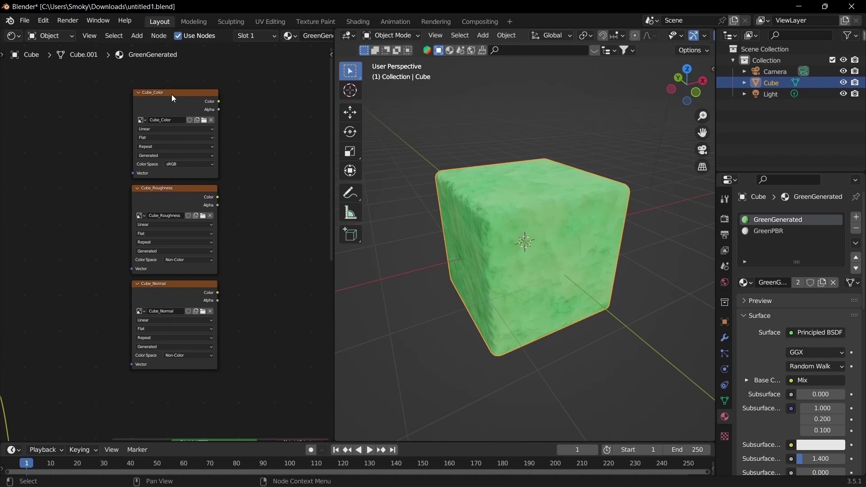
left_click(173, 98)
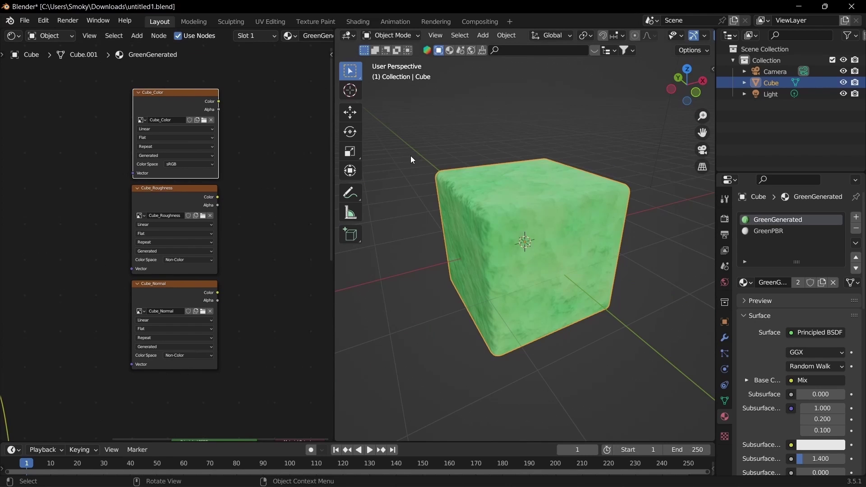
middle_click_drag(484, 208, 499, 179)
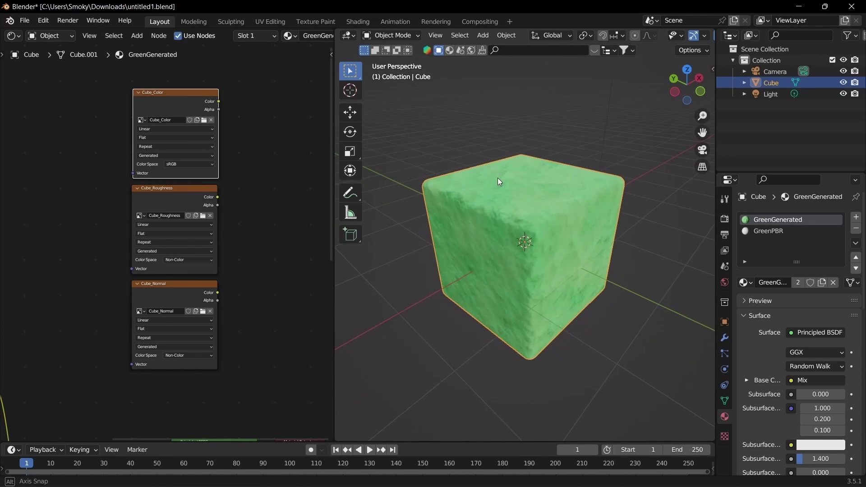
middle_click_drag(478, 211, 500, 210)
left_click(725, 220)
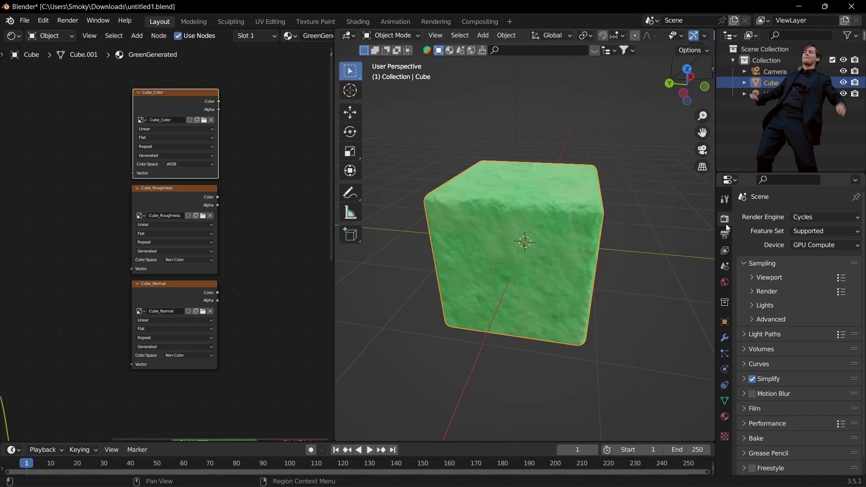
left_click(799, 218)
left_click(800, 259)
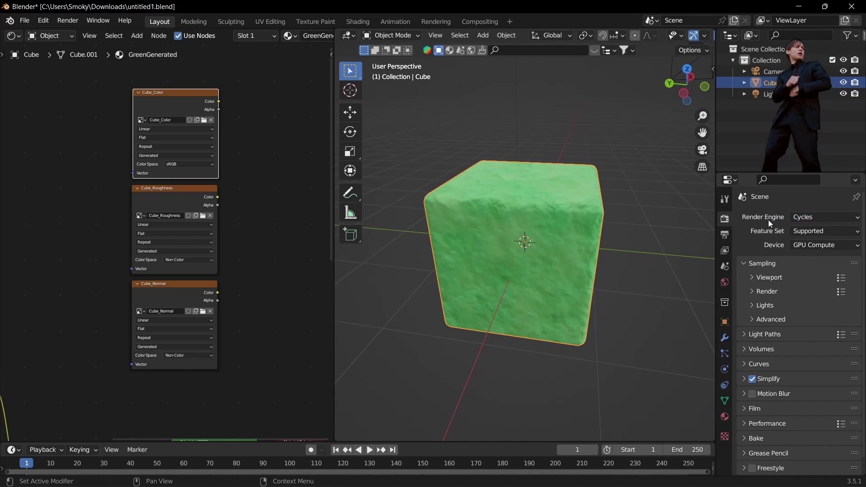
left_click(805, 219)
left_click(804, 218)
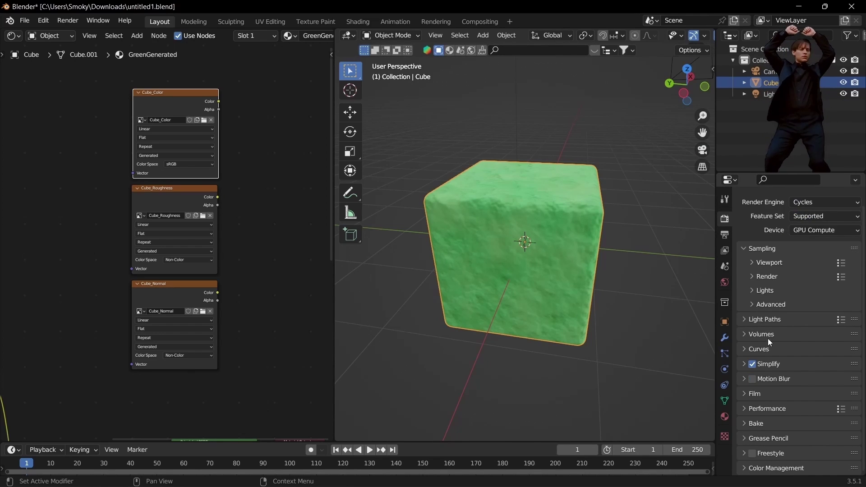
In the Bake panel, set Bake Type to Diffuse and turn off Direct lighting
left_click(762, 438)
scroll(772, 419, "down", 8)
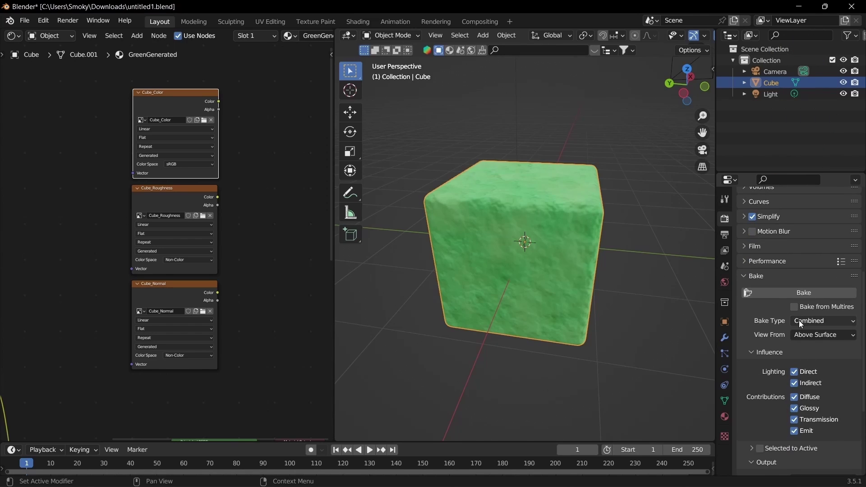
left_click(800, 321)
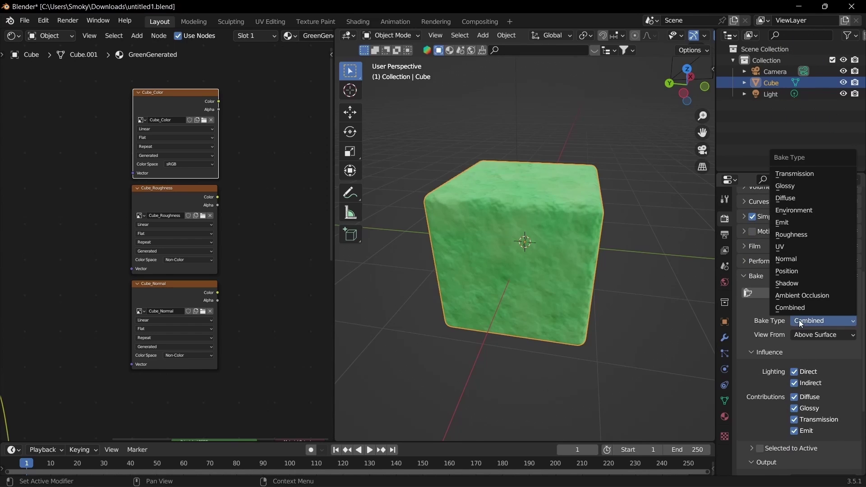
left_click(790, 198)
scroll(803, 309, "down", 1)
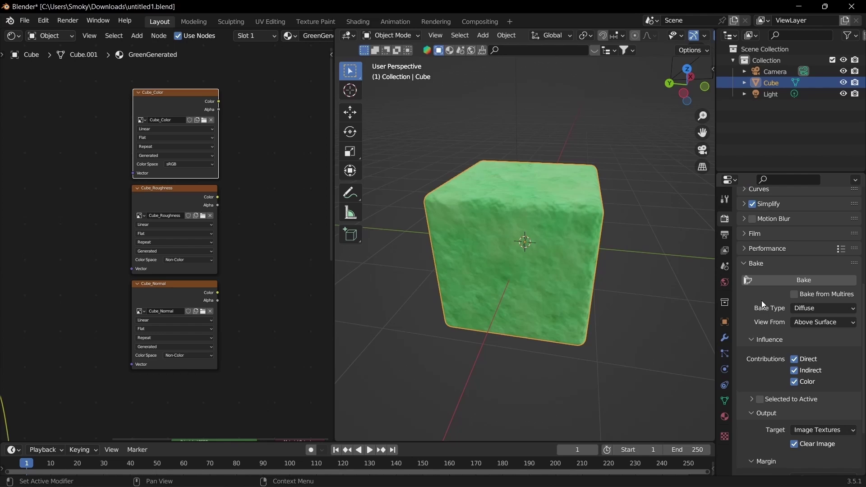
scroll(774, 316, "down", 2)
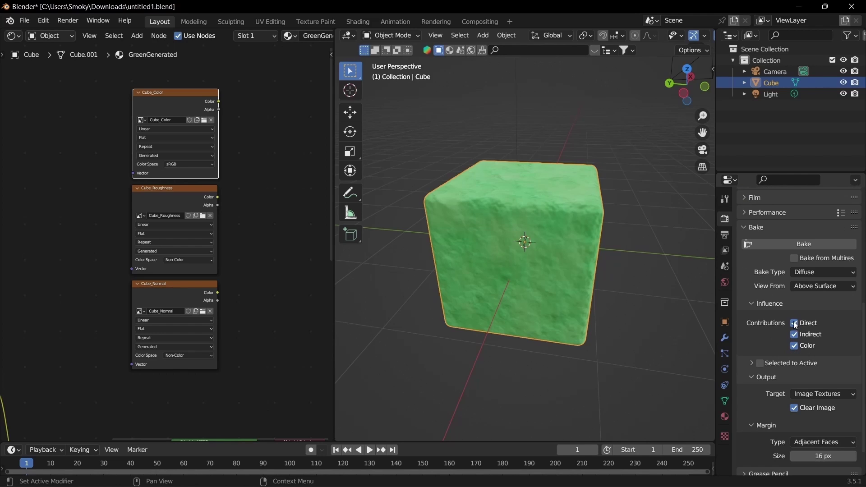
left_click(795, 323)
Turn off Indirect lighting in the bake and preview the cube in Rendered shading
left_click(795, 334)
mouse_move(641, 271)
middle_mouse_down()
mouse_move(521, 263)
mouse_move(559, 268)
mouse_move(566, 279)
middle_mouse_up()
key("z")
left_click(572, 224)
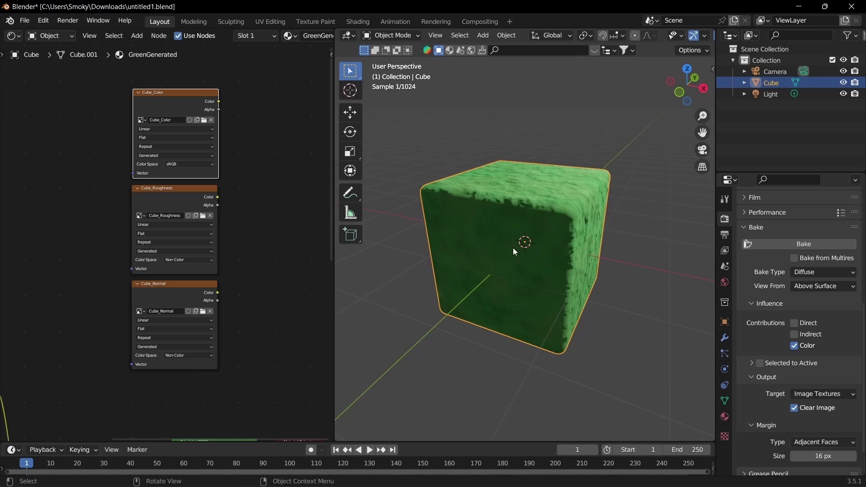
mouse_move(572, 224)
middle_mouse_down()
mouse_move(562, 245)
mouse_move(602, 246)
mouse_move(576, 238)
mouse_move(548, 261)
mouse_move(527, 261)
middle_mouse_up()
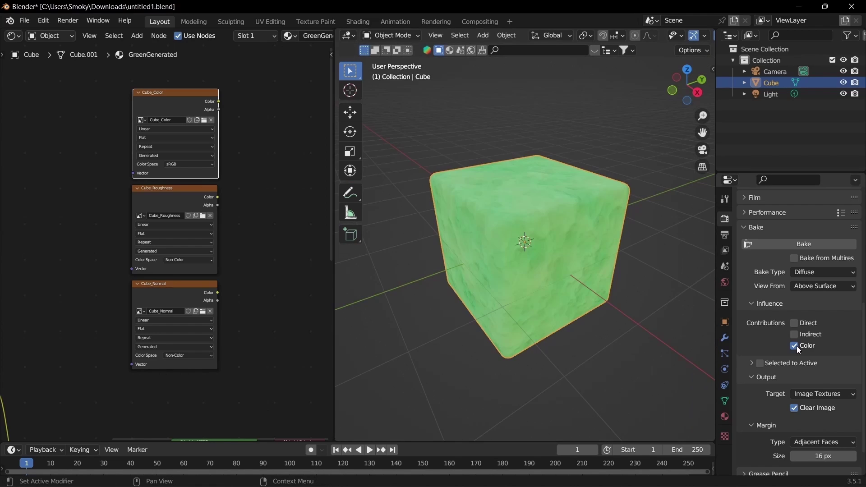
Make the Cube_Color texture node the active bake target
scroll(760, 340, "down", 2)
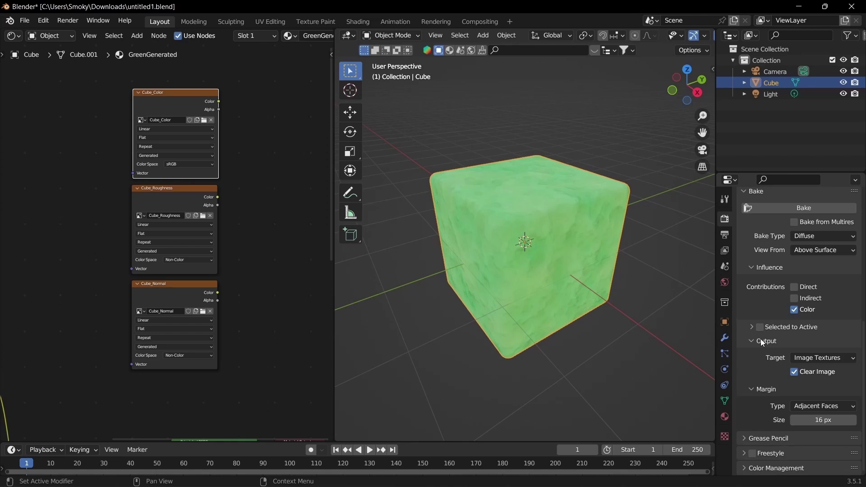
scroll(765, 372, "up", 5)
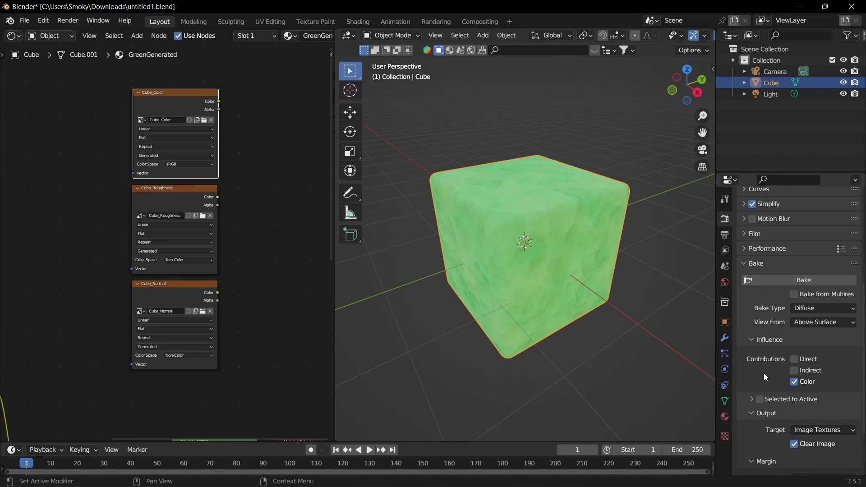
left_click(193, 140)
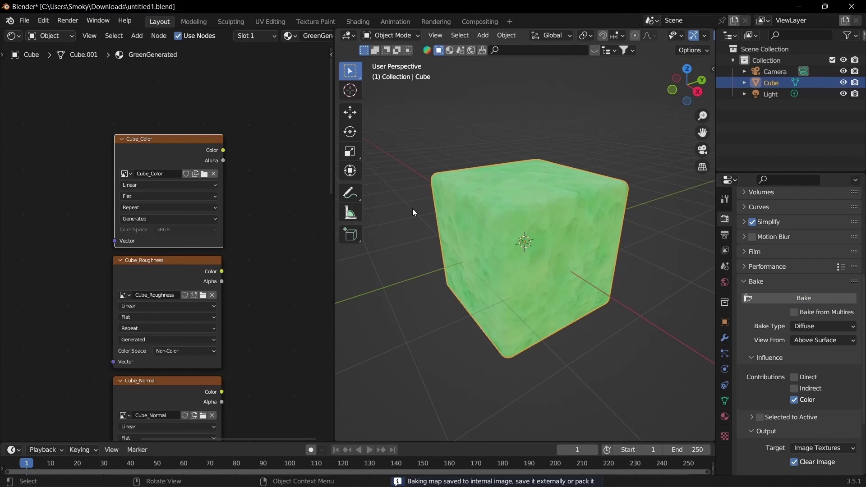
Split the node area and show the Cube_Color image in an Image Editor on top
left_click_drag(3, 33, 14, 224)
left_click(13, 37)
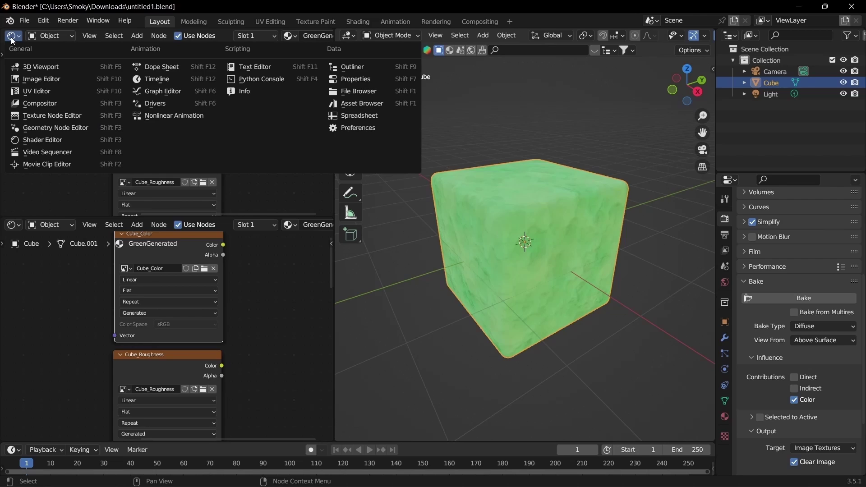
left_click(41, 79)
left_click(132, 36)
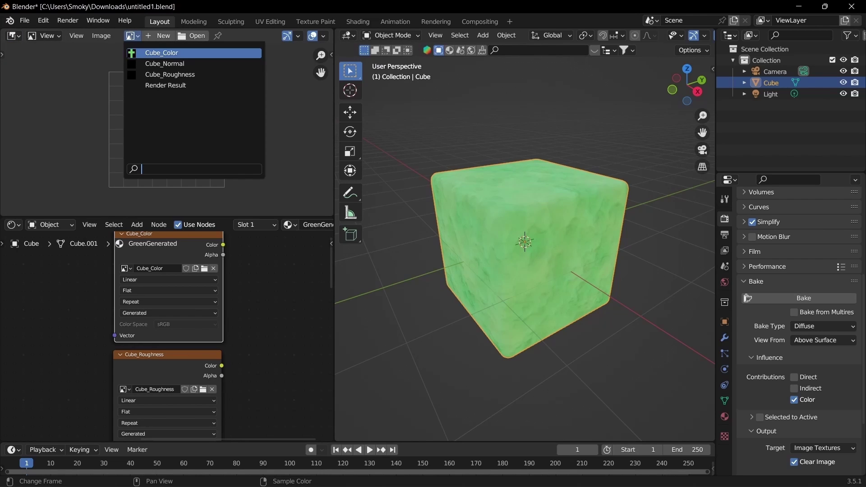
left_click(169, 53)
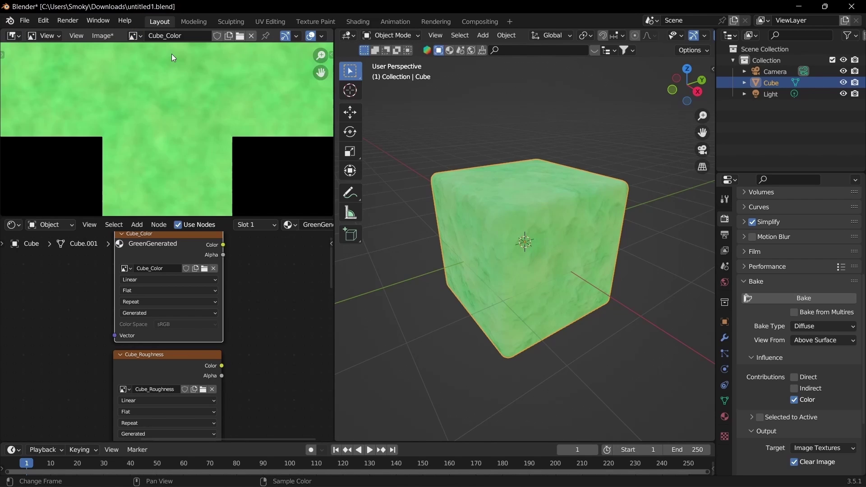
Frame the Principled BSDF and Material Output nodes and shrink the image view
scroll(169, 126, "up", 2)
scroll(169, 126, "down", 4)
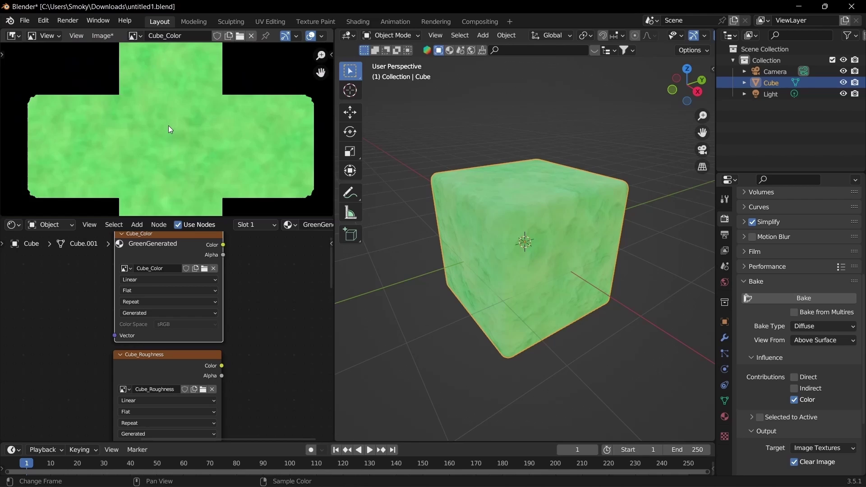
scroll(169, 126, "up", 6)
scroll(169, 125, "down", 3)
scroll(250, 291, "down", 2)
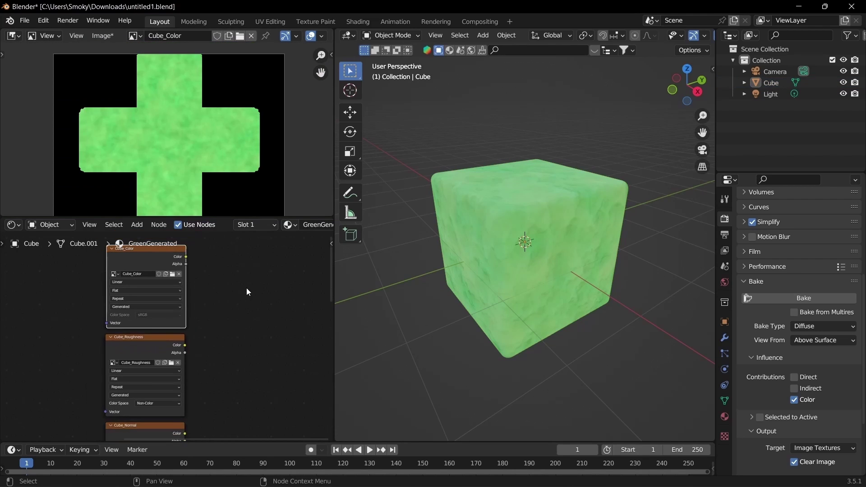
scroll(225, 347, "down", 7)
middle_click_drag(216, 374, 204, 262)
scroll(136, 293, "up", 6)
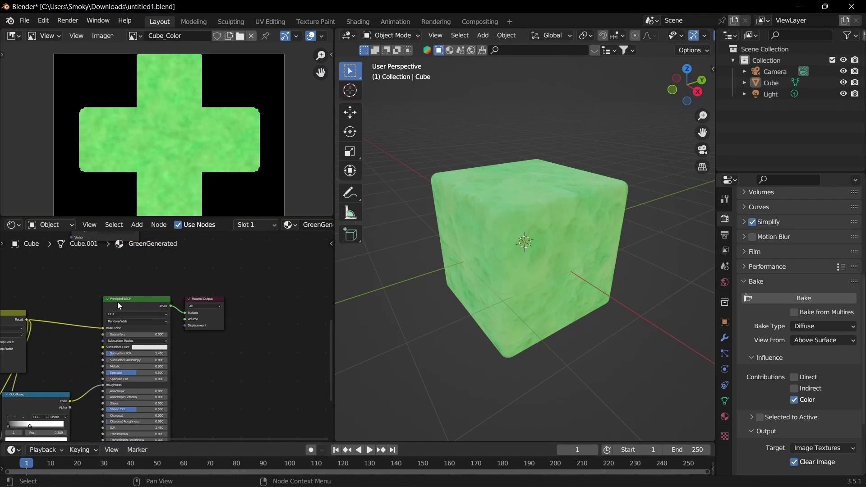
middle_click_drag(118, 302, 220, 316)
scroll(220, 315, "up", 5)
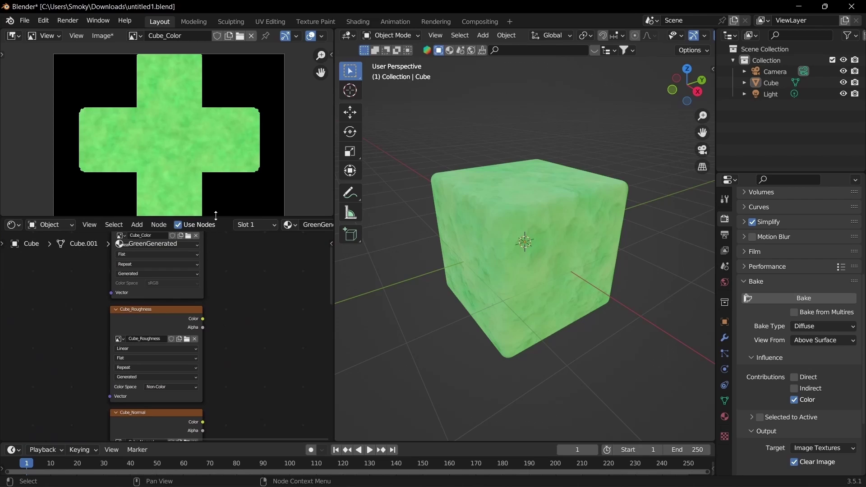
left_click_drag(216, 216, 216, 110)
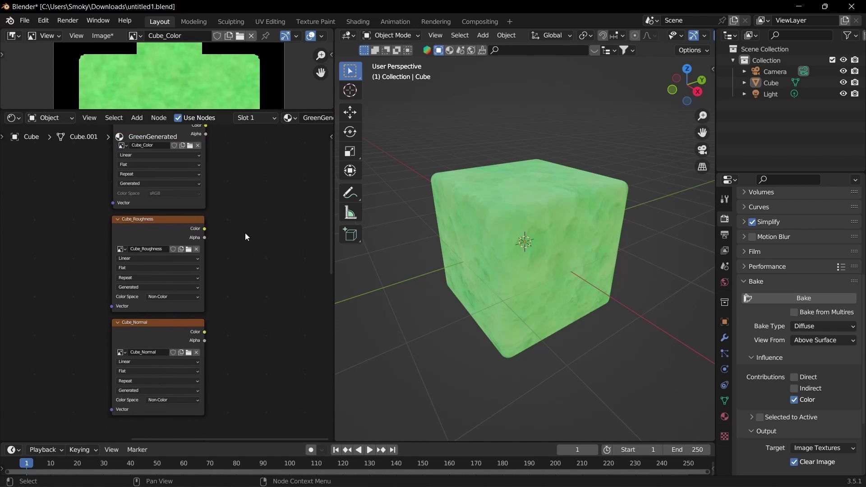
Bake the cube's roughness into Cube_Roughness using the Roughness bake type
left_click(152, 221)
scroll(148, 180, "up", 1)
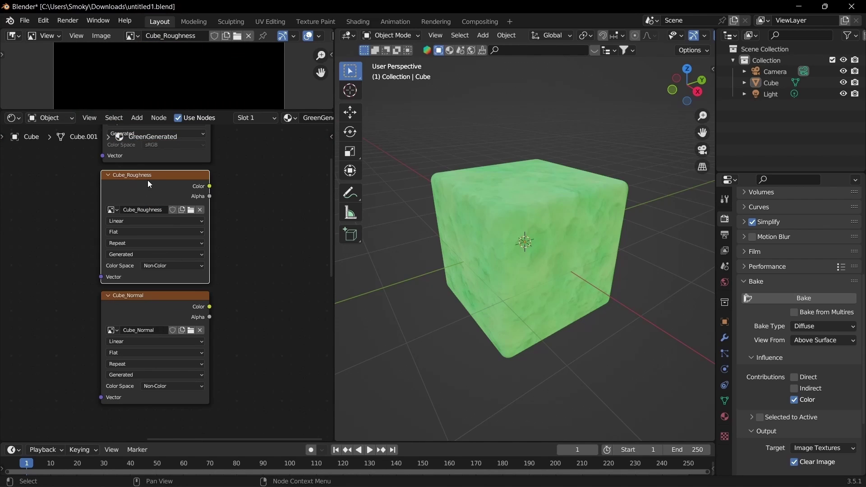
left_click(480, 205)
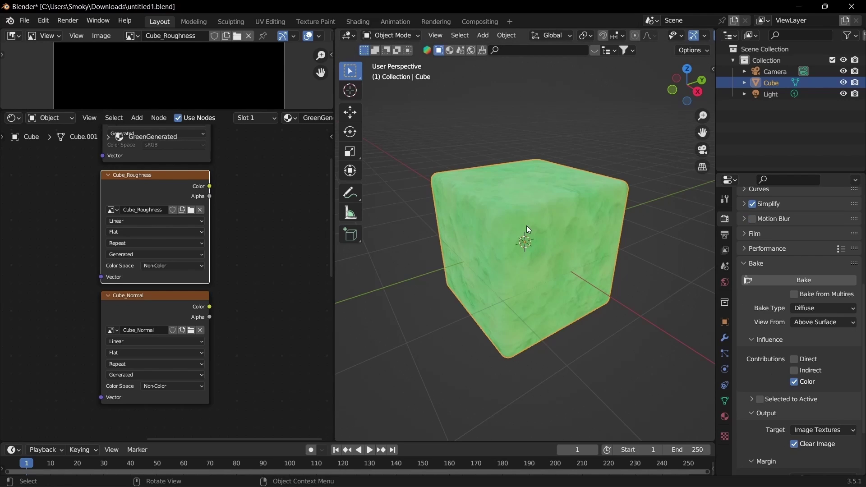
scroll(832, 313, "down", 1)
left_click(805, 312)
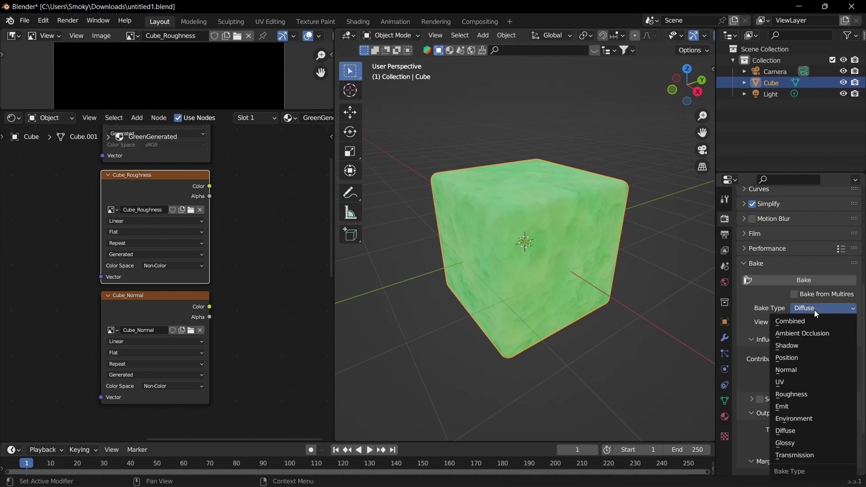
left_click(807, 391)
left_click(773, 282)
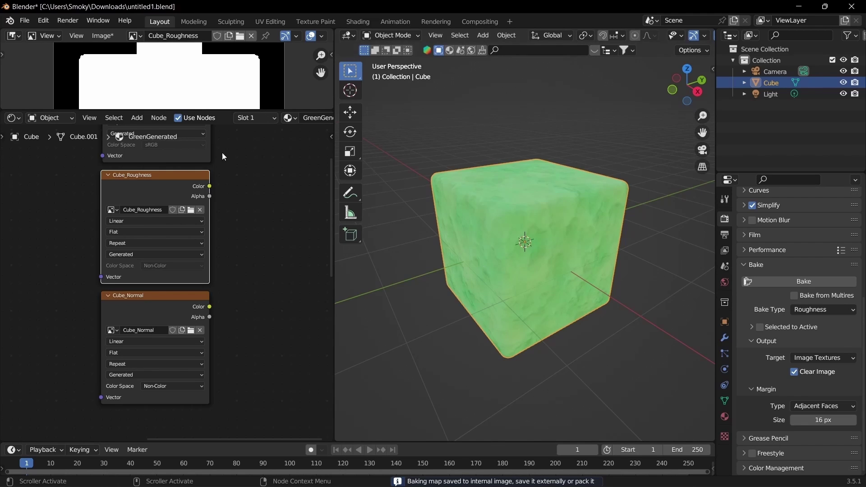
Bake the normal map into the Cube_Normal image
left_click(139, 305)
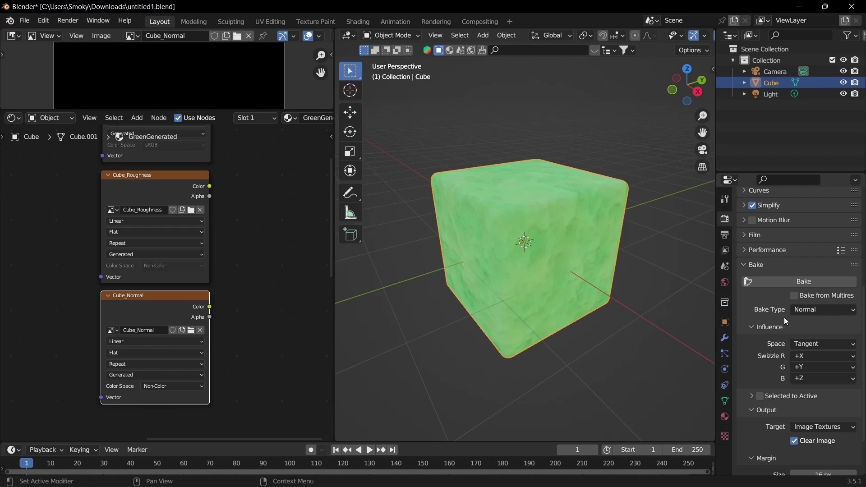
left_click(776, 283)
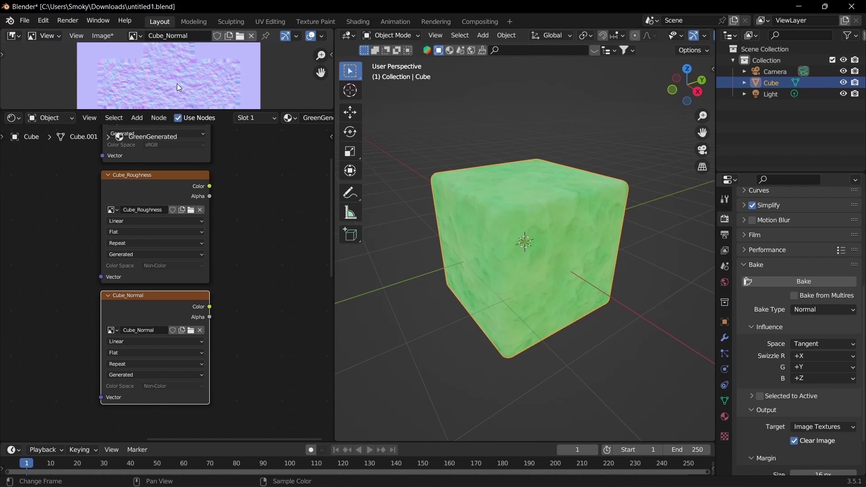
left_click(162, 182)
Paste the three baked image texture nodes into the GreenPBR material
left_click(178, 158)
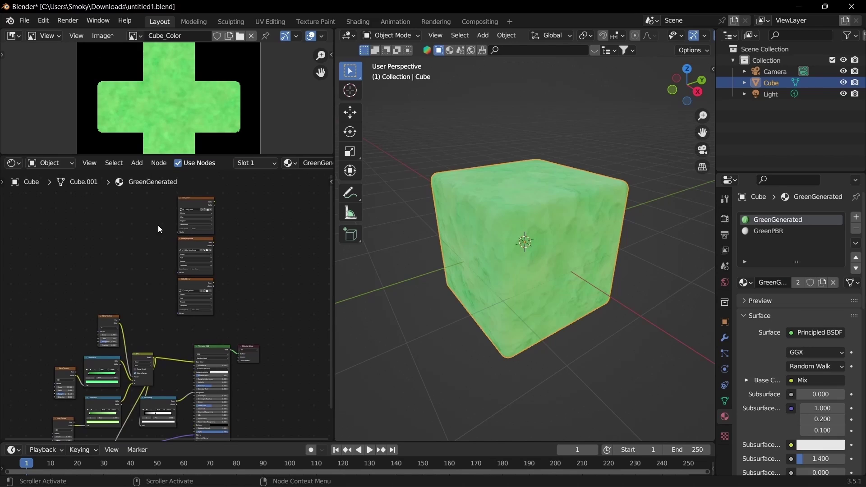
left_click_drag(154, 197, 255, 308)
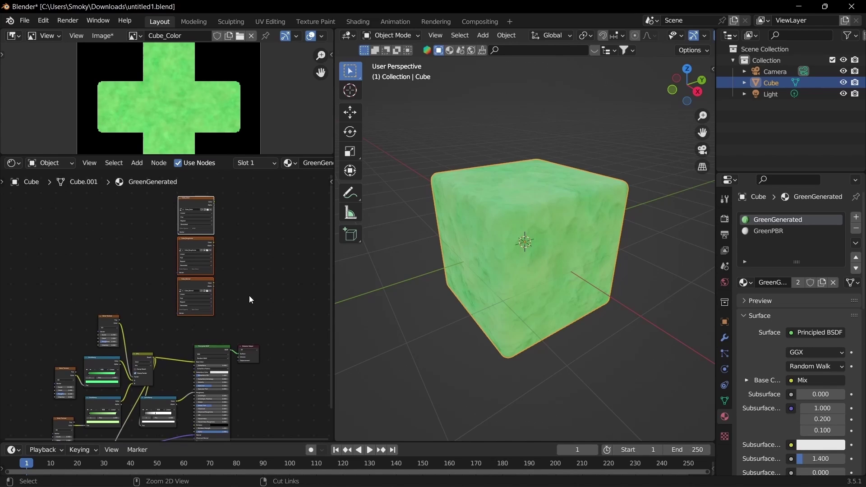
left_click(777, 232)
scroll(162, 269, "up", 4)
middle_click_drag(121, 361, 184, 272)
scroll(183, 273, "up", 2)
key("ctrl+v")
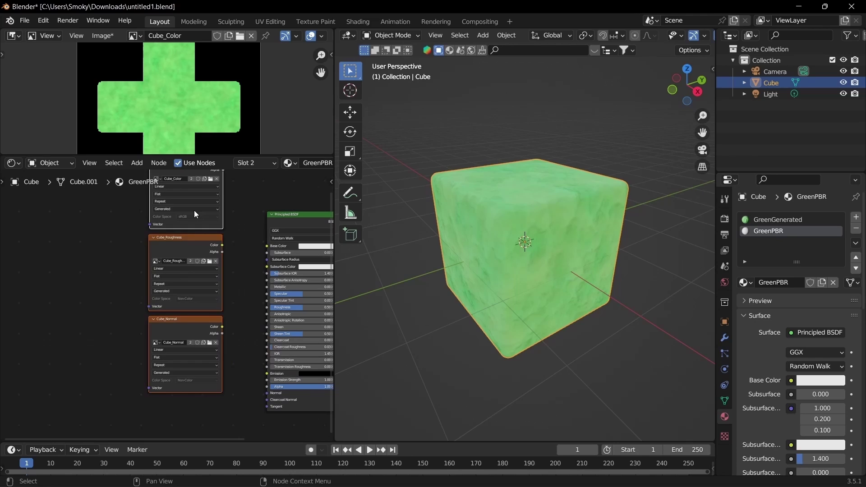
Wire Cube_Color to Base Color, Cube_Roughness to Roughness, and Cube_Normal through a Normal Map node
scroll(218, 206, "up", 3)
middle_click_drag(218, 207, 173, 205)
left_click_drag(167, 210, 235, 255)
middle_click_drag(199, 310, 193, 237)
left_click_drag(160, 240, 229, 259)
middle_click_drag(181, 249, 167, 163)
left_click_drag(145, 258, 162, 292)
type("normal")
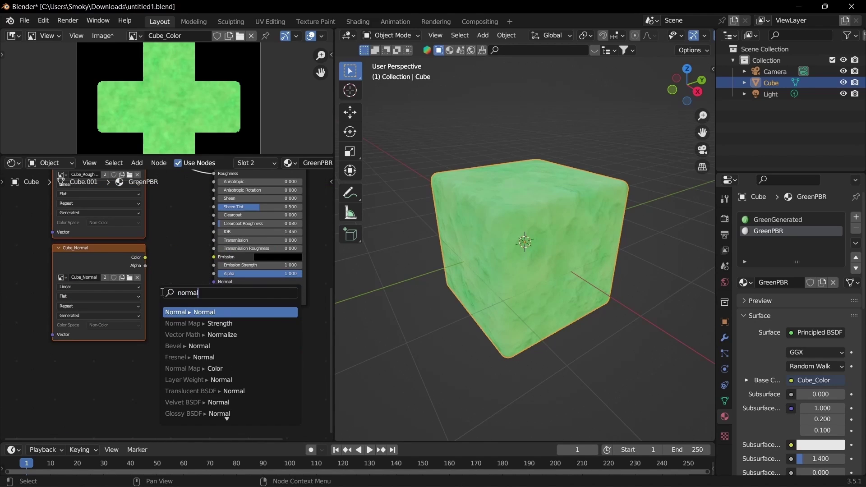
left_click(194, 369)
left_click_drag(208, 269, 213, 282)
left_click_drag(103, 249, 90, 251)
Duplicate the cube and move the copy along X beside the original
left_click_drag(170, 259, 165, 260)
middle_click_drag(190, 233, 193, 253)
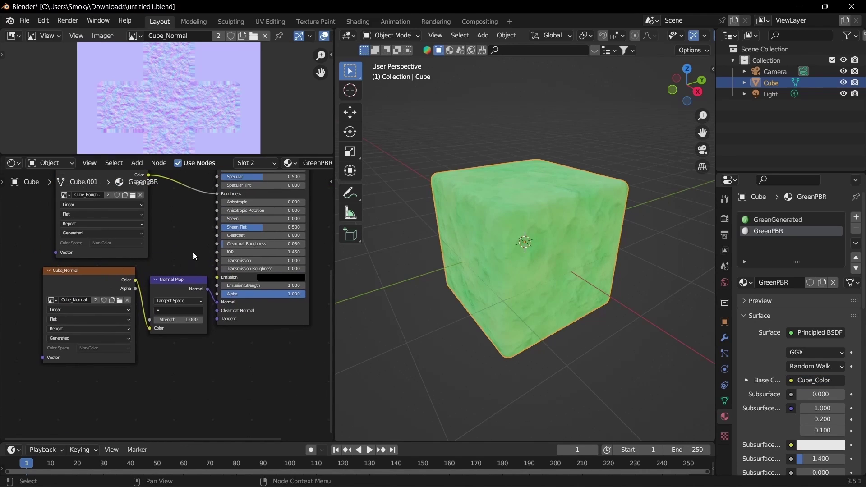
middle_click_drag(509, 225, 571, 248)
key("shift+d")
right_click(571, 249)
key("g")
key("x")
left_click(394, 210)
middle_click_drag(397, 210, 420, 185)
Assign GreenPBR to the duplicate cube, remove its extra slot, and relink Base Color
left_click(777, 220)
left_click(745, 282)
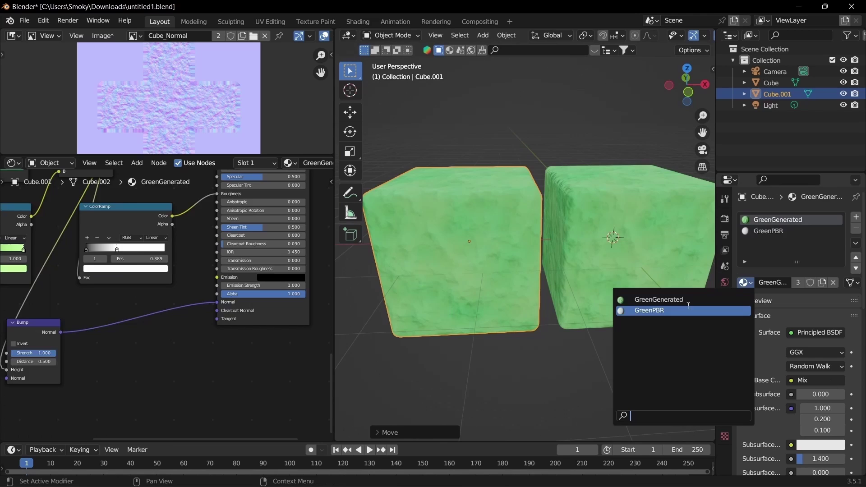
left_click(677, 309)
left_click(856, 228)
middle_click_drag(180, 189, 167, 258)
left_click_drag(203, 251, 163, 240)
left_click_drag(135, 207, 203, 252)
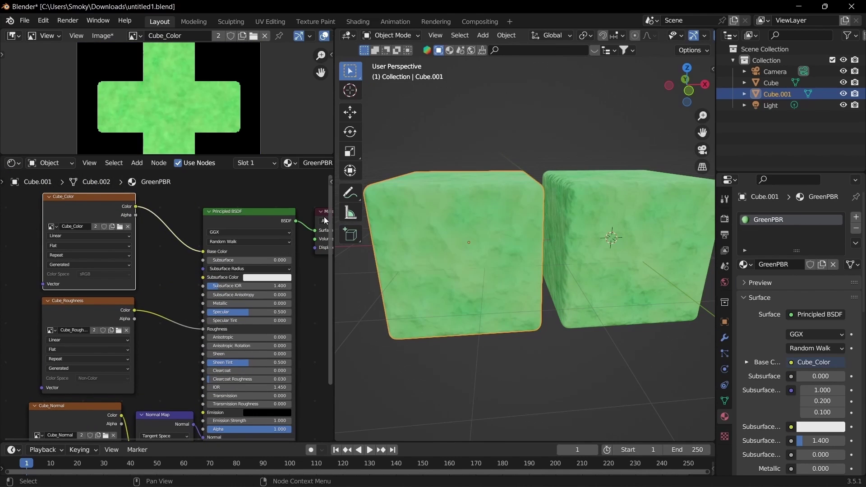
left_click(488, 152)
middle_click_drag(489, 141, 562, 108)
Compare both cubes by toggling the Cube_Color to Base Color link, then tidy the nodes
left_click_drag(204, 251, 185, 252)
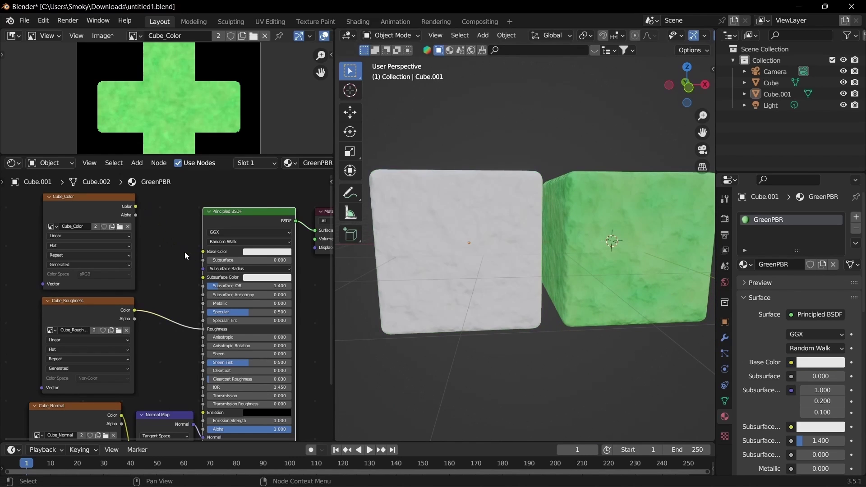
middle_click_drag(418, 223, 444, 270)
left_click_drag(136, 206, 203, 251)
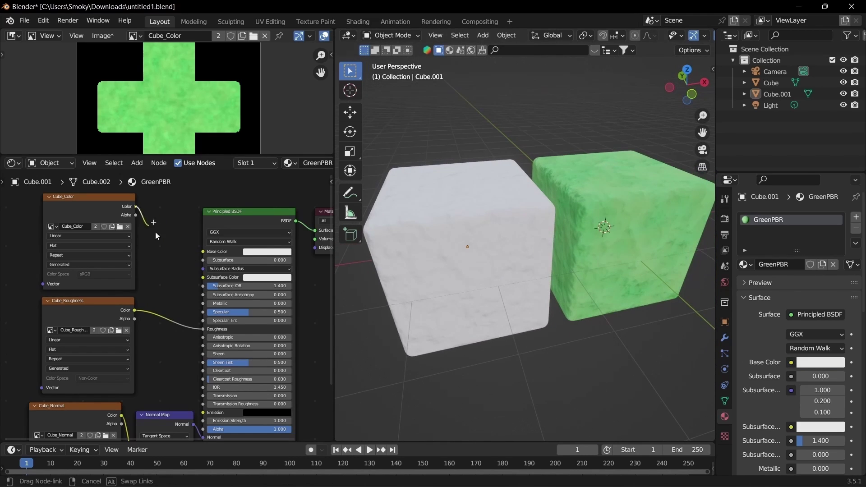
left_click_drag(107, 212, 101, 212)
left_click(70, 302)
left_click_drag(70, 302, 63, 301)
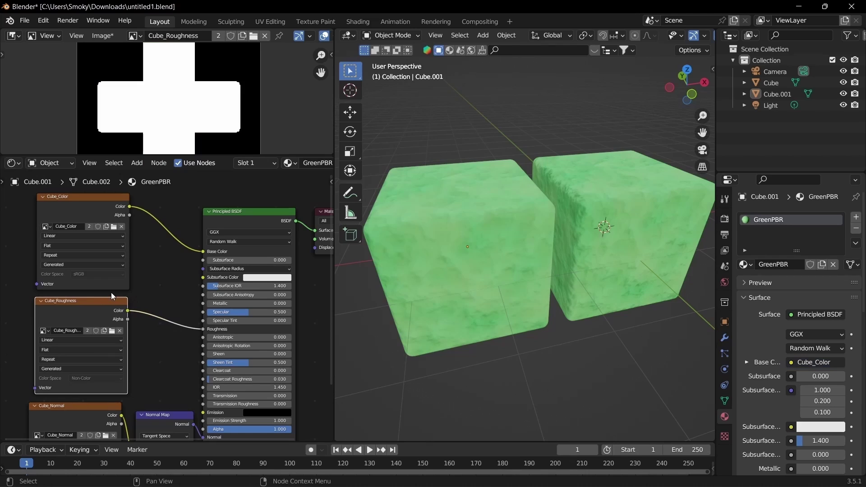
middle_click_drag(469, 226, 508, 128)
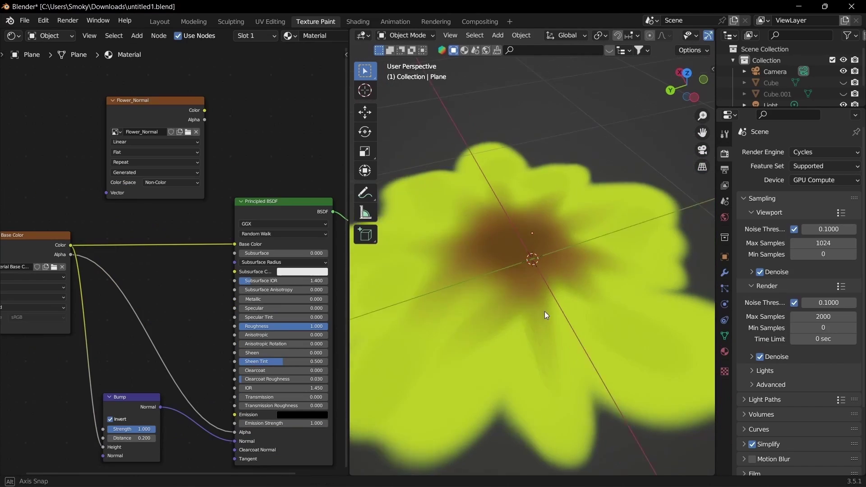
Orbit and zoom around the flower plane to inspect its bumpy normal-mapped surface from above and the side
middle_click_drag(545, 315, 496, 275)
middle_click_drag(170, 332, 185, 273)
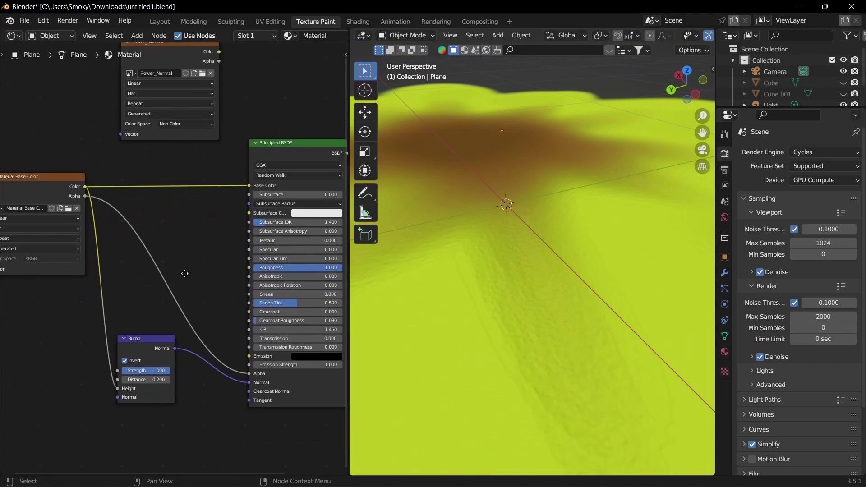
scroll(136, 312, "up", 3)
scroll(171, 279, "down", 2)
scroll(605, 258, "up", 3)
middle_click_drag(600, 256, 573, 201)
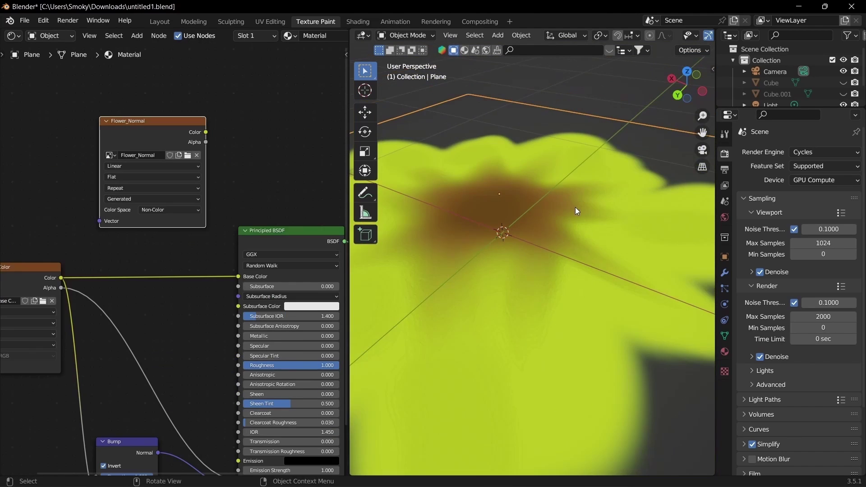
scroll(568, 227, "up", 5)
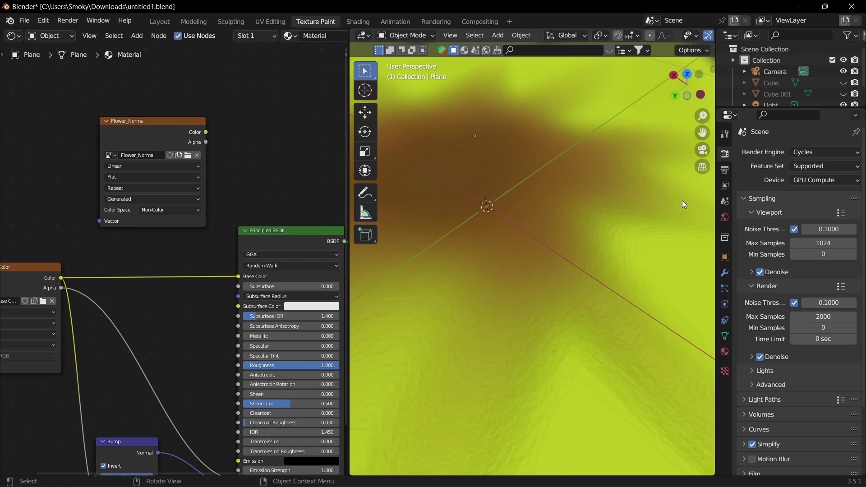
scroll(803, 281, "down", 12)
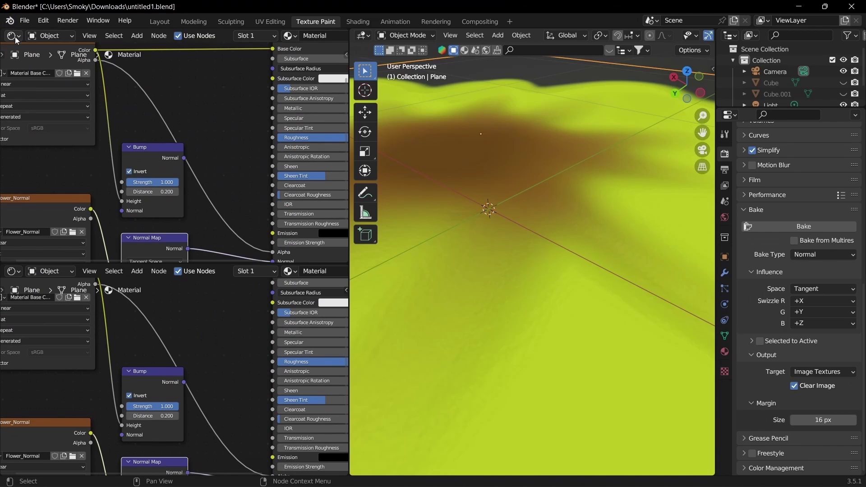
Turn the node area into an Image Editor showing Flower_Normal in Paint mode
left_click(12, 35)
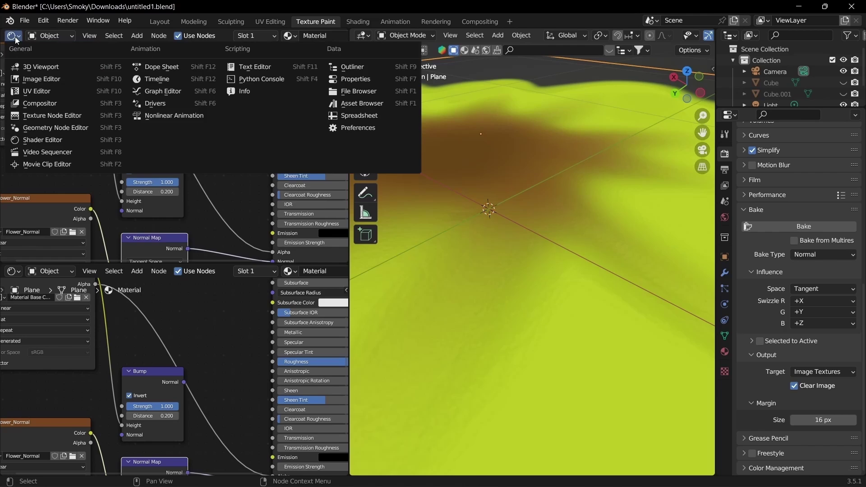
left_click(43, 74)
left_click(136, 36)
left_click(156, 85)
left_click(45, 36)
left_click(50, 61)
With the Soften brush, smooth the upper and central petals of the Flower_Normal map
left_click(20, 93)
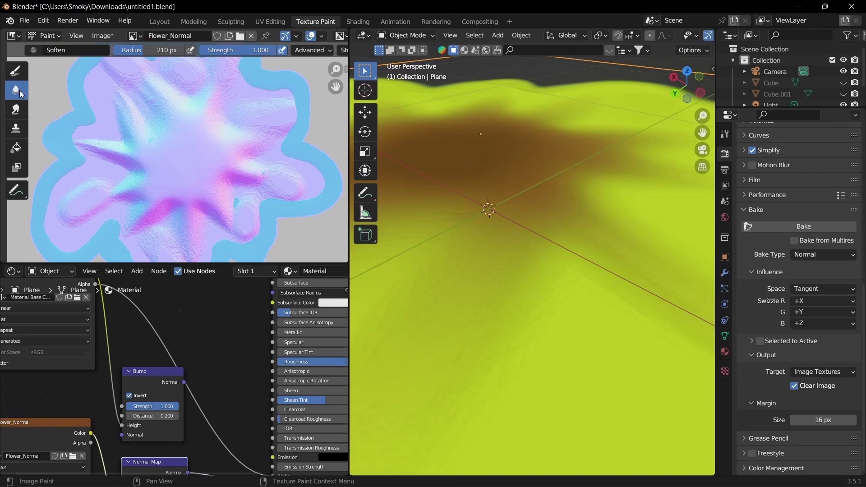
scroll(136, 128, "down", 2)
scroll(154, 139, "up", 1)
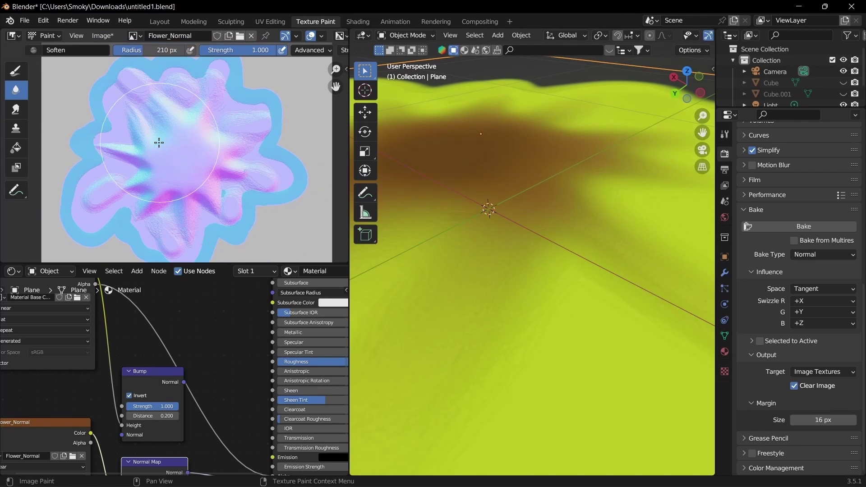
scroll(160, 141, "up", 1)
middle_click_drag(174, 140, 187, 172)
left_click_drag(188, 171, 225, 190)
middle_click_drag(241, 201, 241, 154)
Soften the lower petals of the Flower_Normal map
left_click_drag(241, 154, 203, 180)
scroll(198, 161, "up", 2)
middle_click_drag(197, 90, 147, 121)
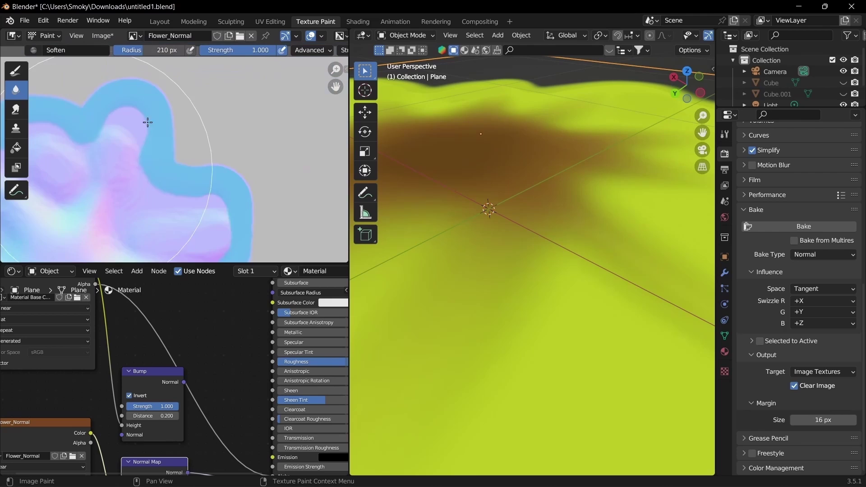
scroll(147, 122, "down", 2)
middle_click_drag(147, 190, 158, 135)
scroll(176, 135, "down", 1)
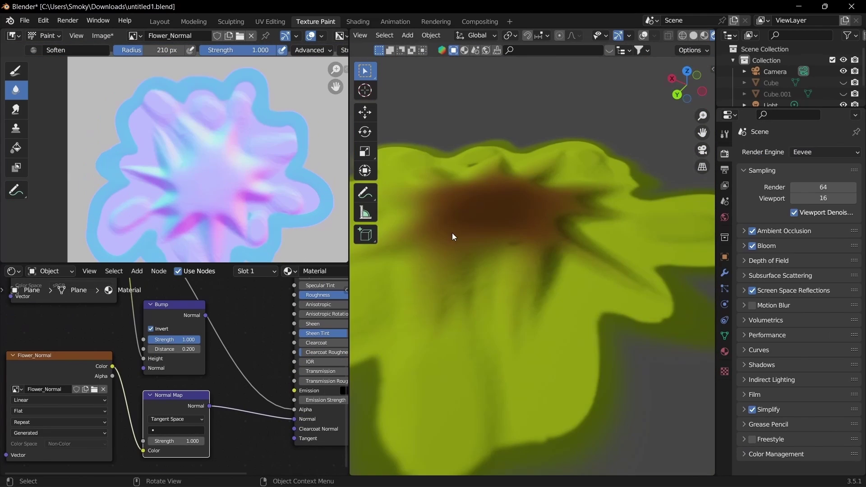
Feed the Normal Map node into the Principled shader's Normal instead of the Bump and check the result
middle_click_drag(452, 232, 490, 236)
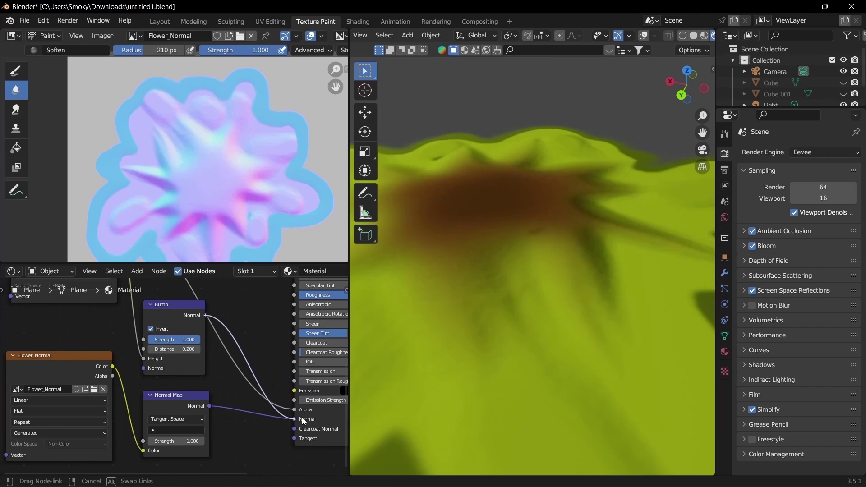
left_click_drag(302, 418, 302, 418)
middle_click_drag(570, 282, 587, 275)
left_click_drag(210, 406, 299, 416)
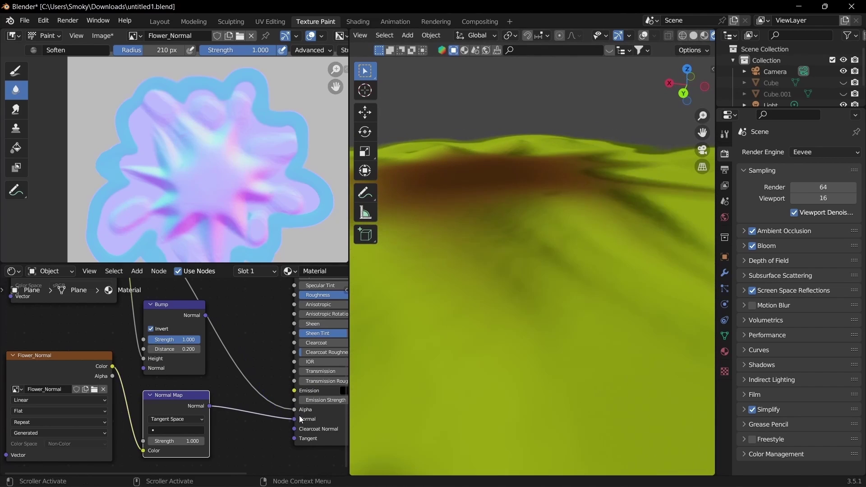
middle_click_drag(521, 264, 567, 315)
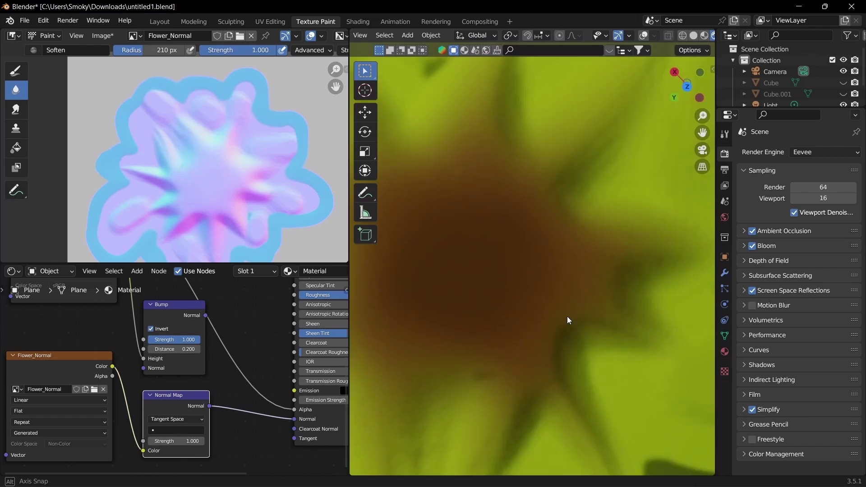